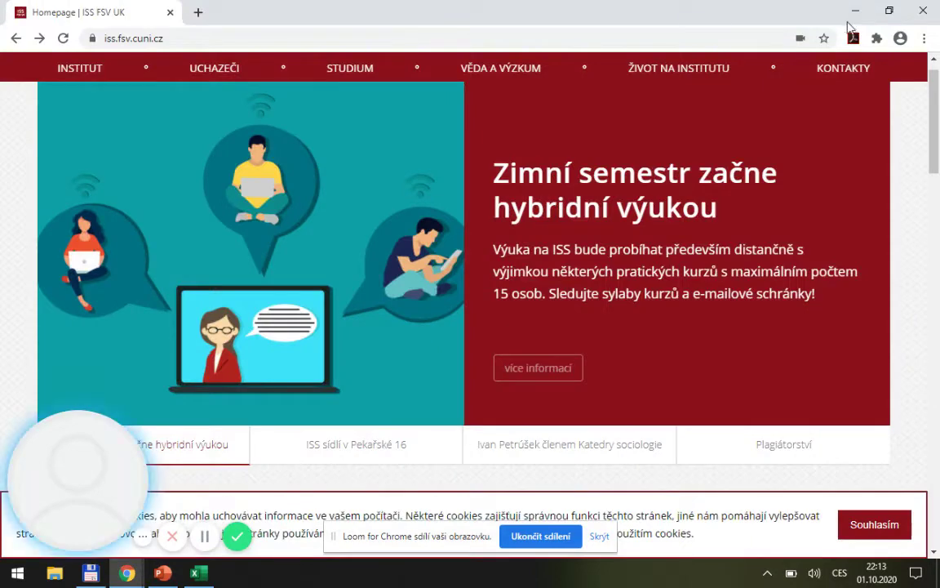
Step: Examine the q1 to q5 headers and the first row of responses in the data workbook, and close it
click(854, 12)
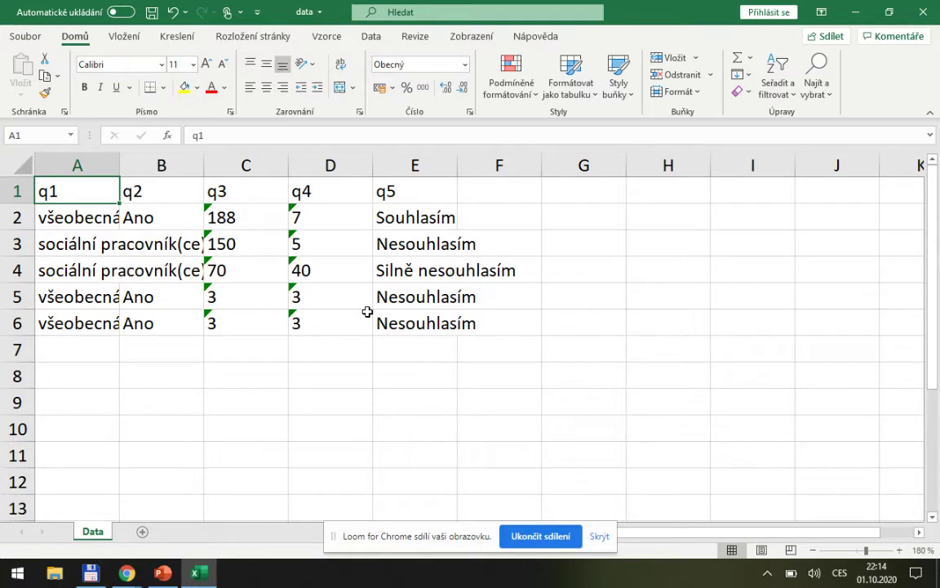
key(Down)
key(Right)
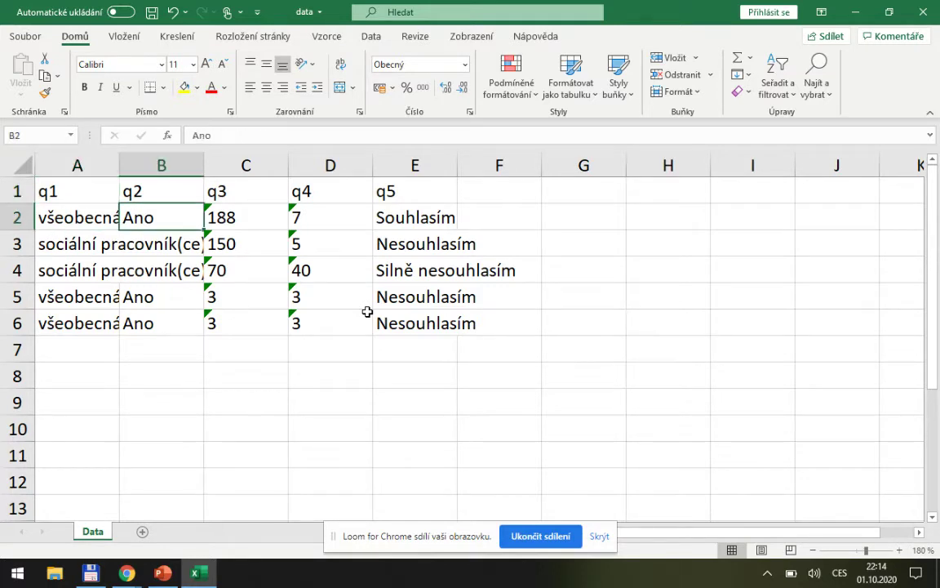
key(Right)
key(Right)
key(Right)
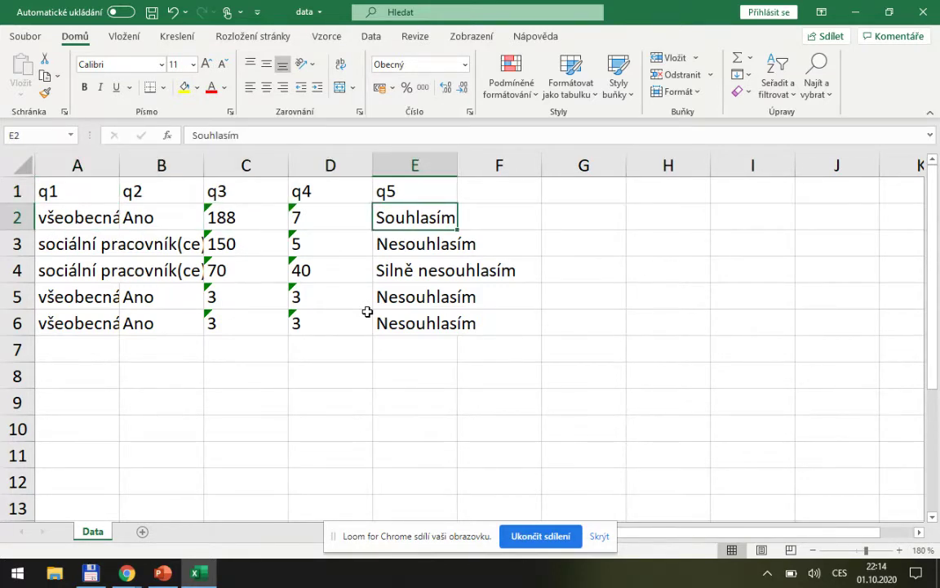
key(Left)
key(Home)
key(Up)
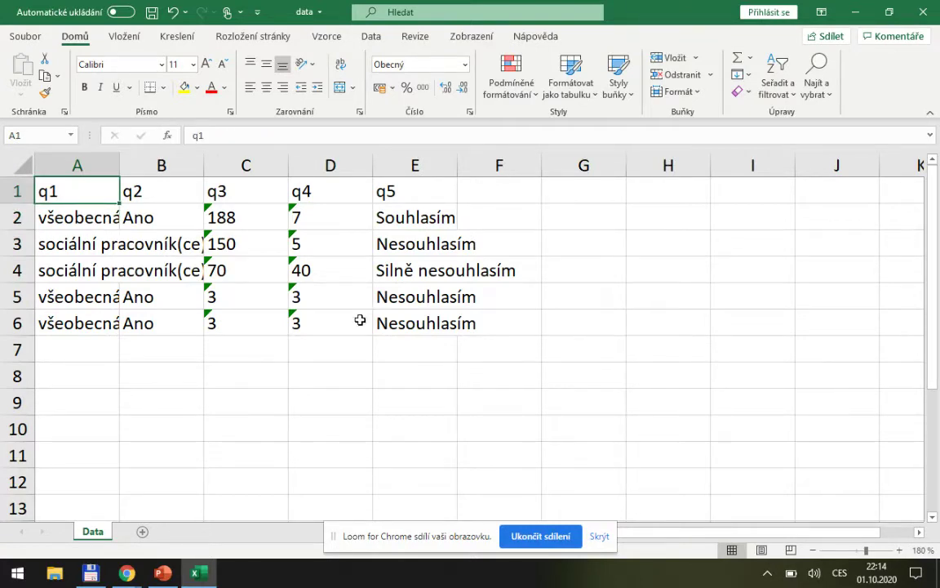
click(79, 217)
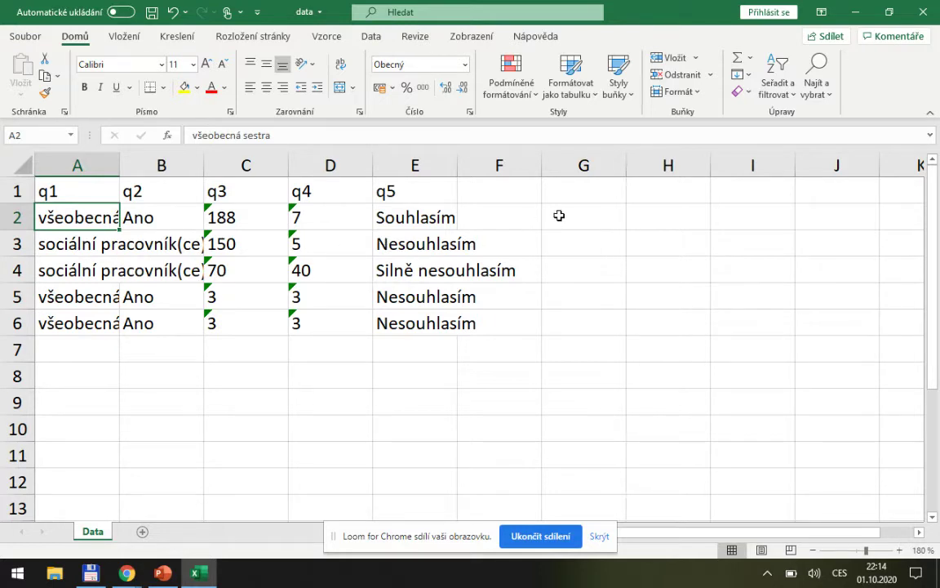
click(923, 13)
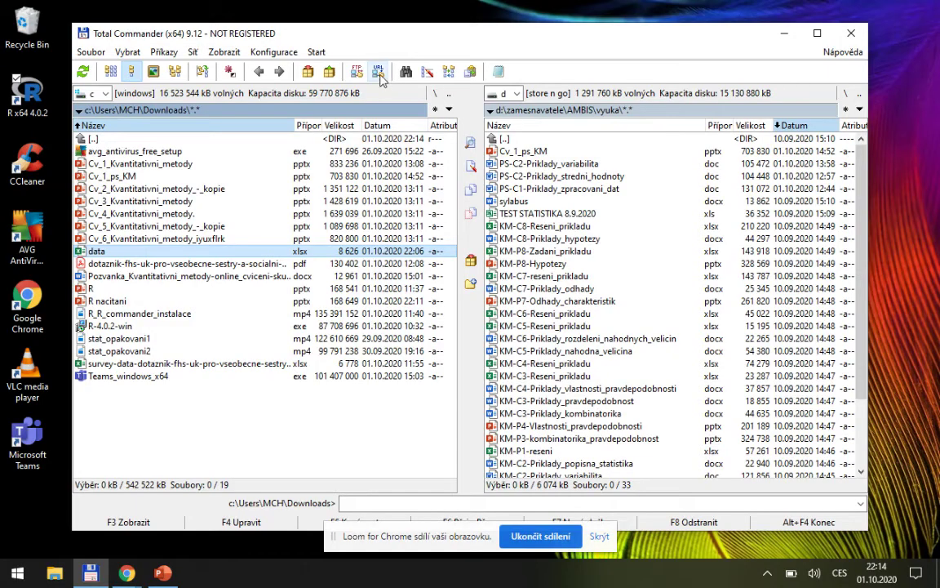
Step: Launch R x64 4.0.2 and load R Commander with library(Rcmdr)
double_click(29, 100)
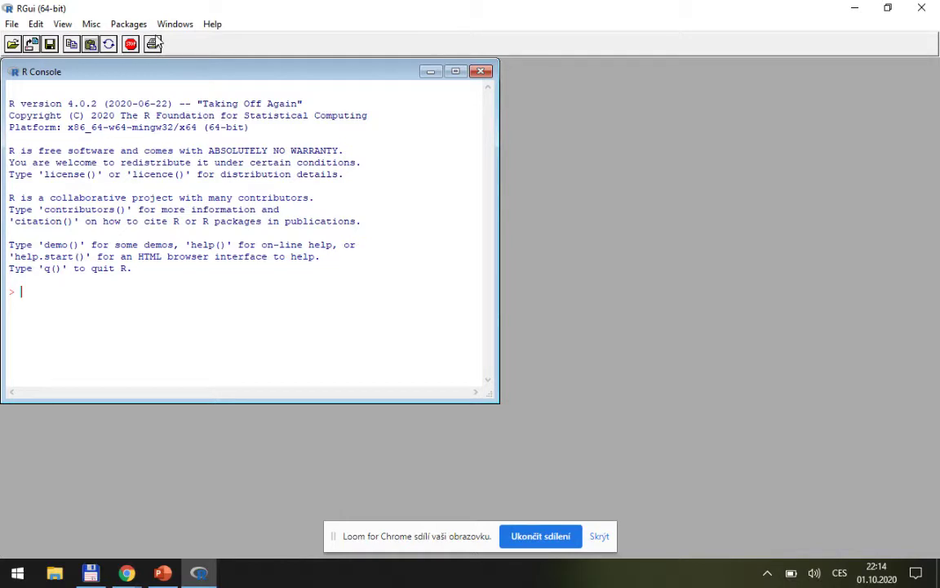
click(130, 26)
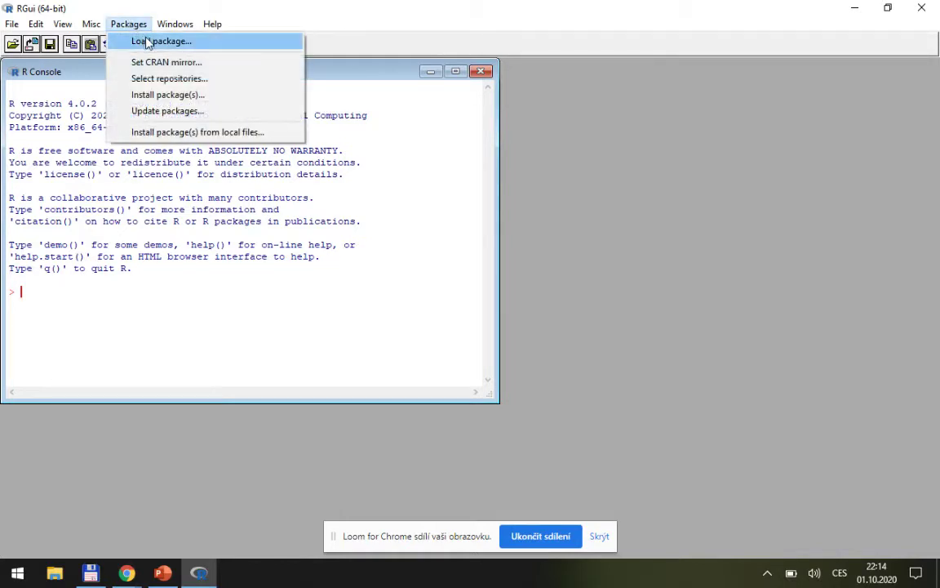
click(41, 300)
text(libar)
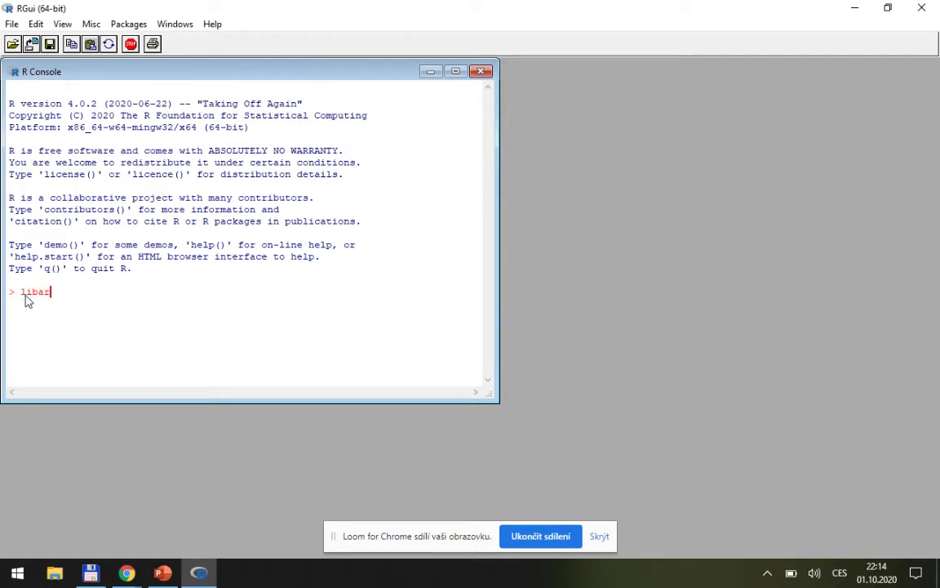
key(BackSpace)
key(BackSpace)
text(rary9)
key(BackSpace)
text((Rcmdr))
key(Return)
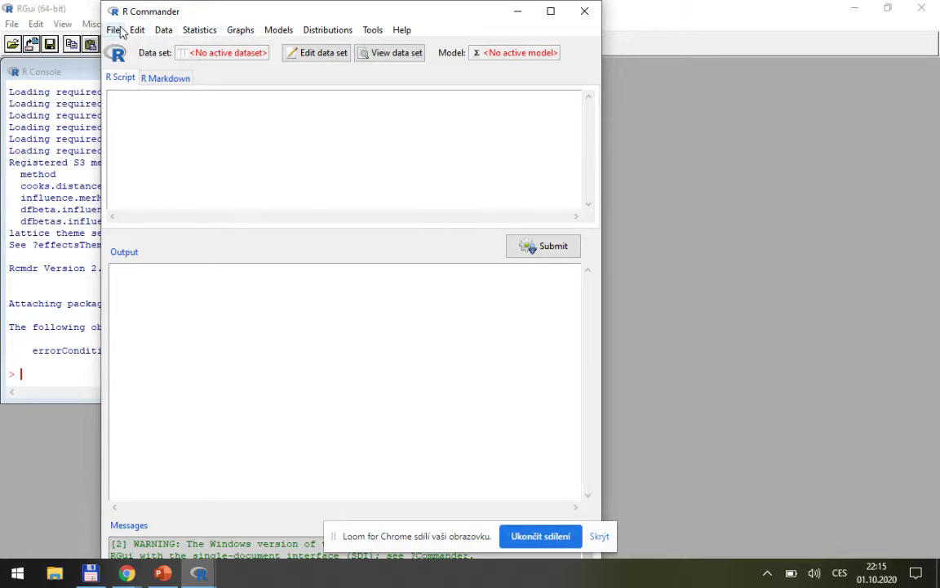
Step: Import the Excel file data from Downloads as Dataset, with variable names in the first row and character data converted to factors
click(163, 31)
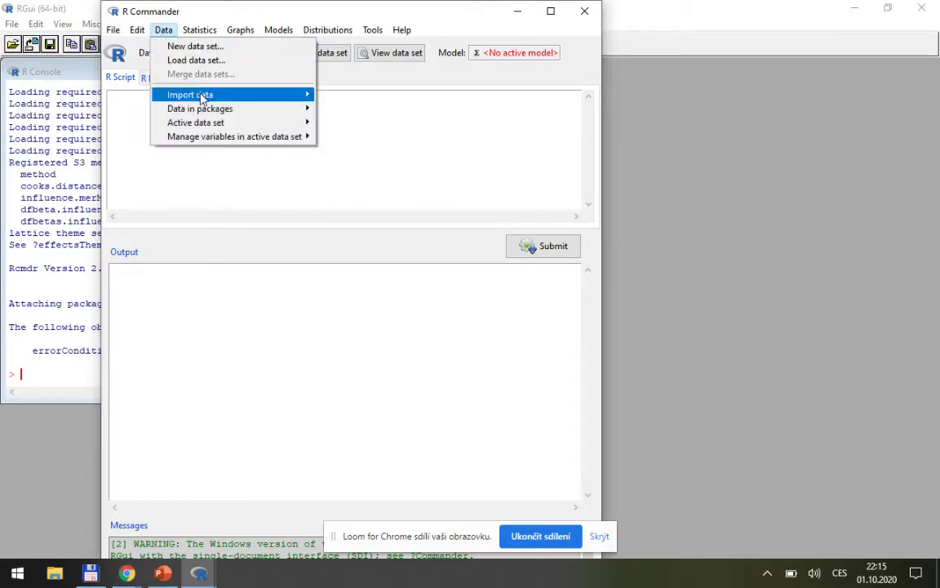
mouse_move(201, 96)
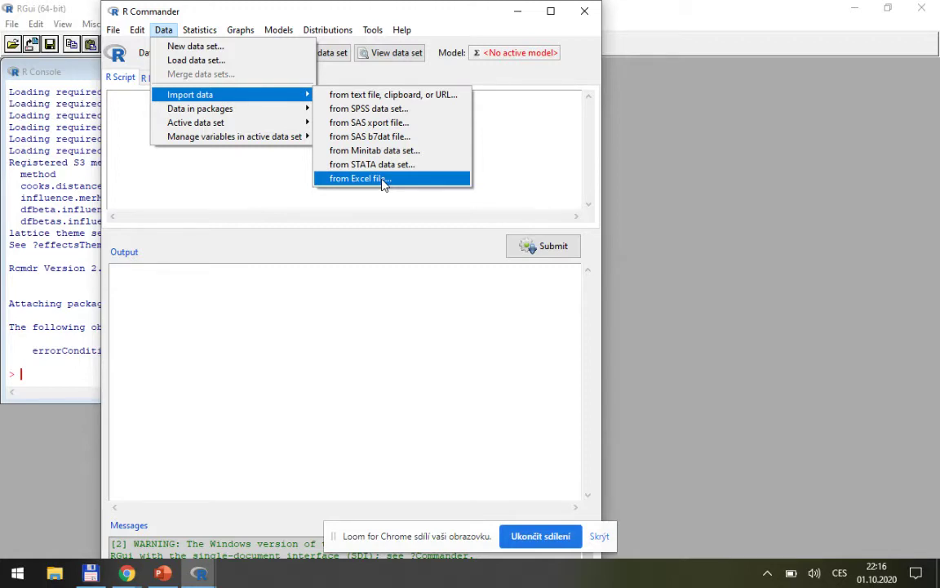
click(382, 179)
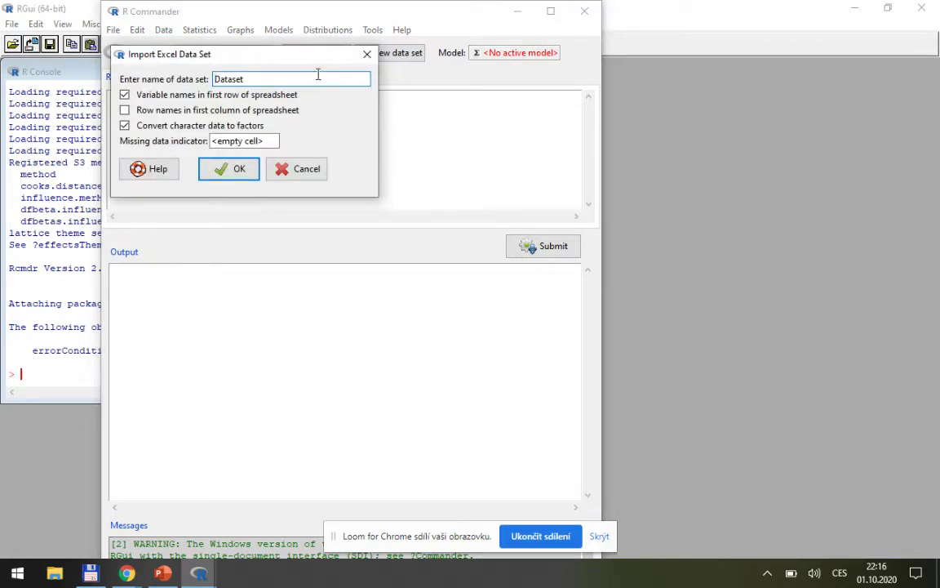
drag(290, 57, 369, 113)
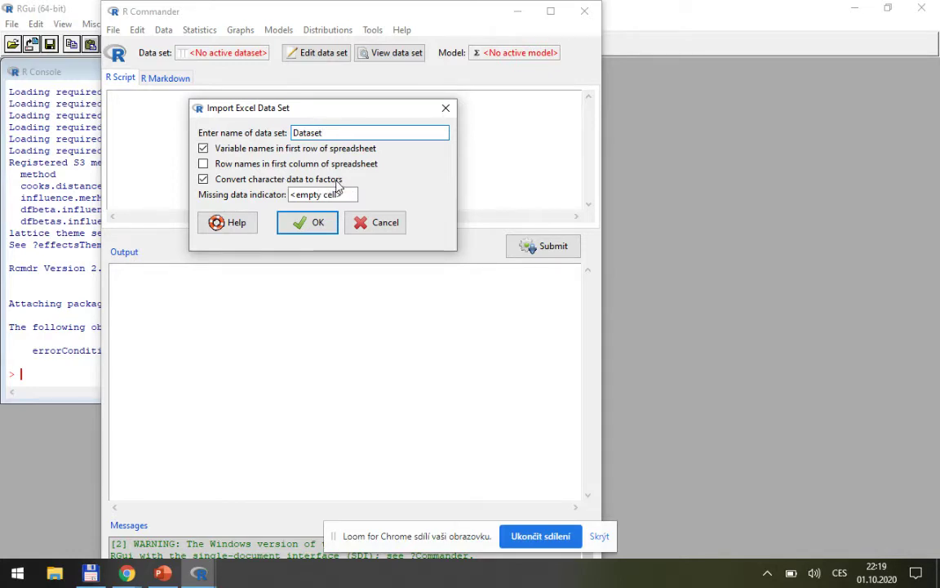
click(308, 226)
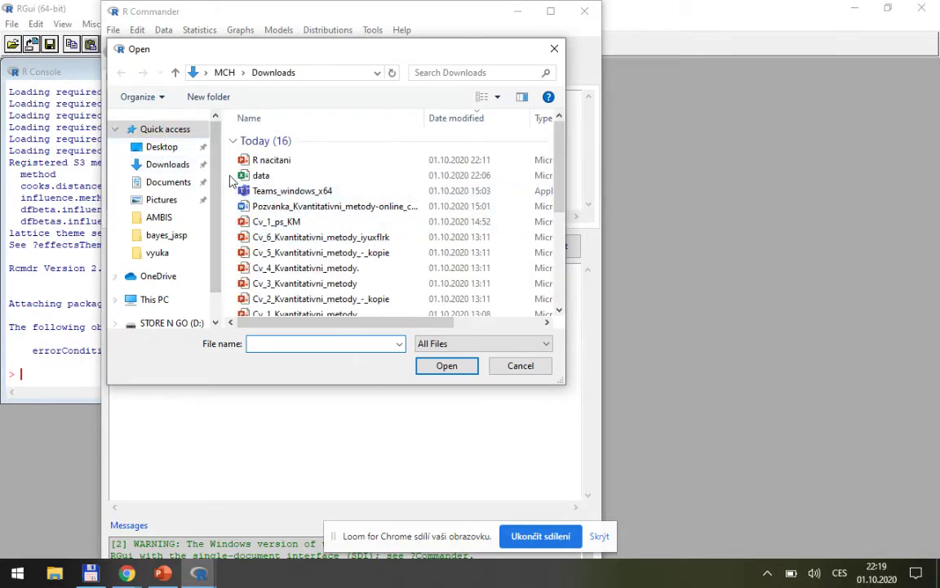
click(276, 176)
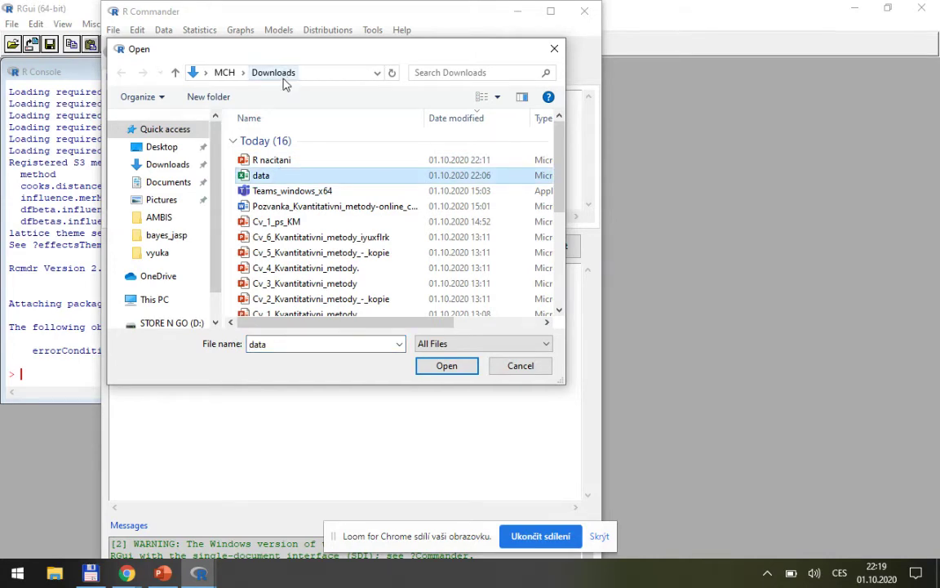
click(442, 368)
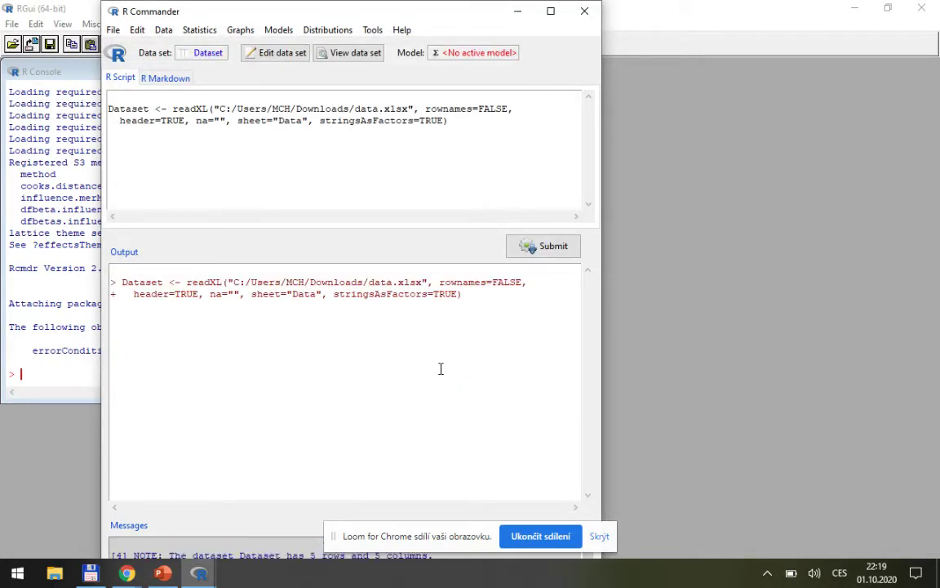
Step: Maximize the R Commander window and open the imported data set for viewing
click(551, 12)
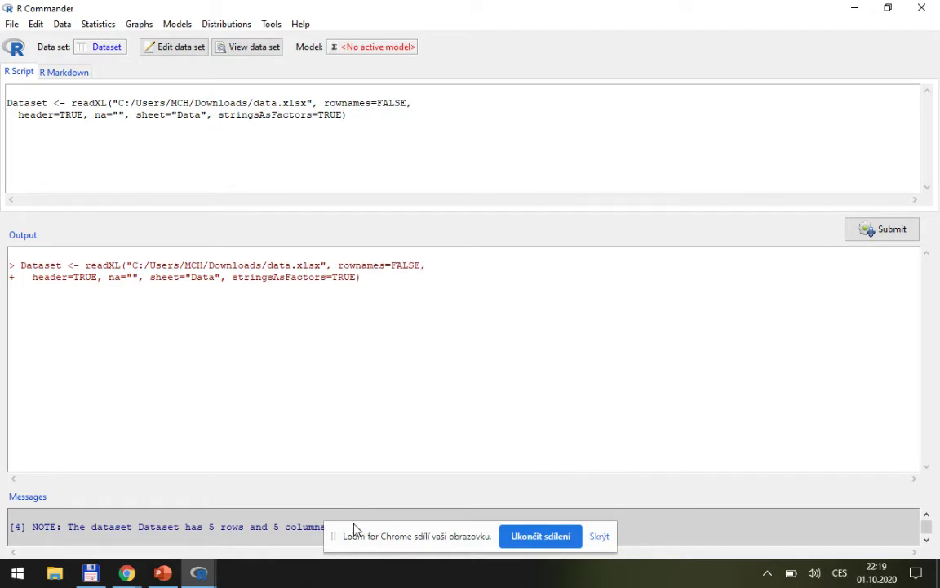
drag(355, 530, 437, 534)
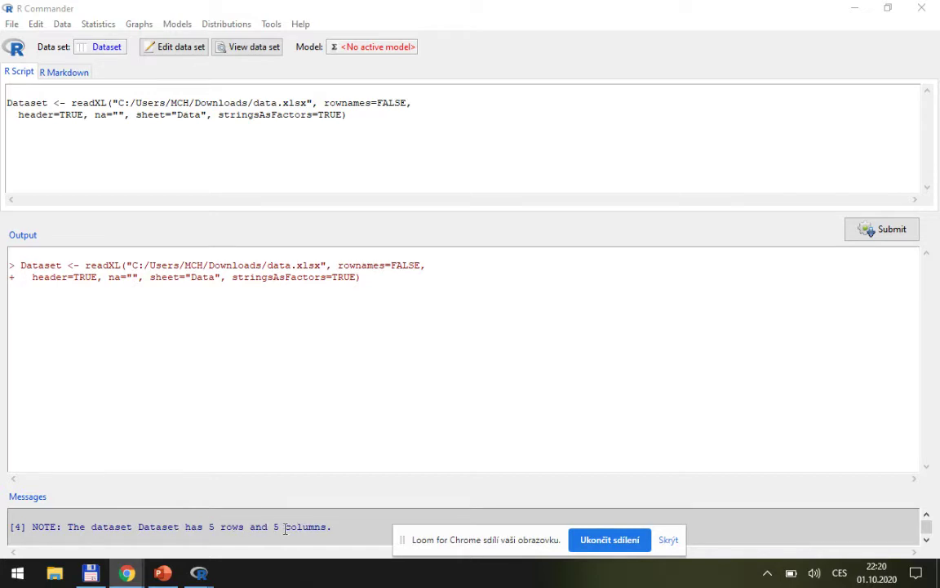
click(238, 49)
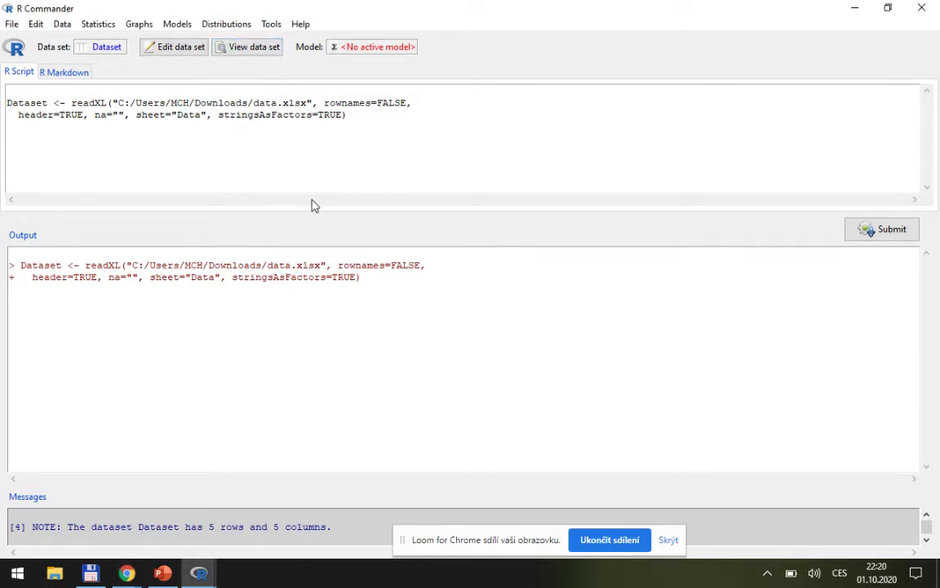
key(alt+Tab)
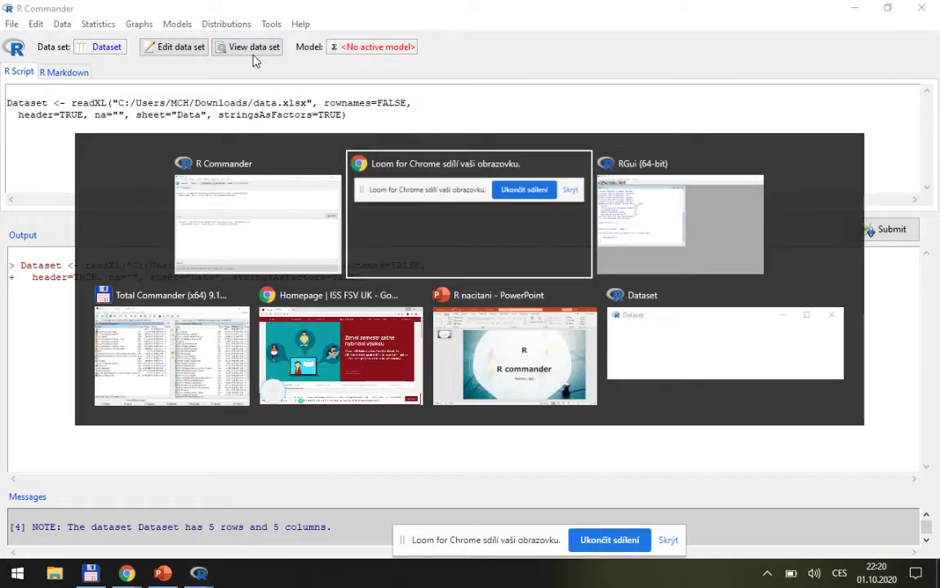
key(alt+Tab)
key(alt+Tab)
key(alt+Tab)
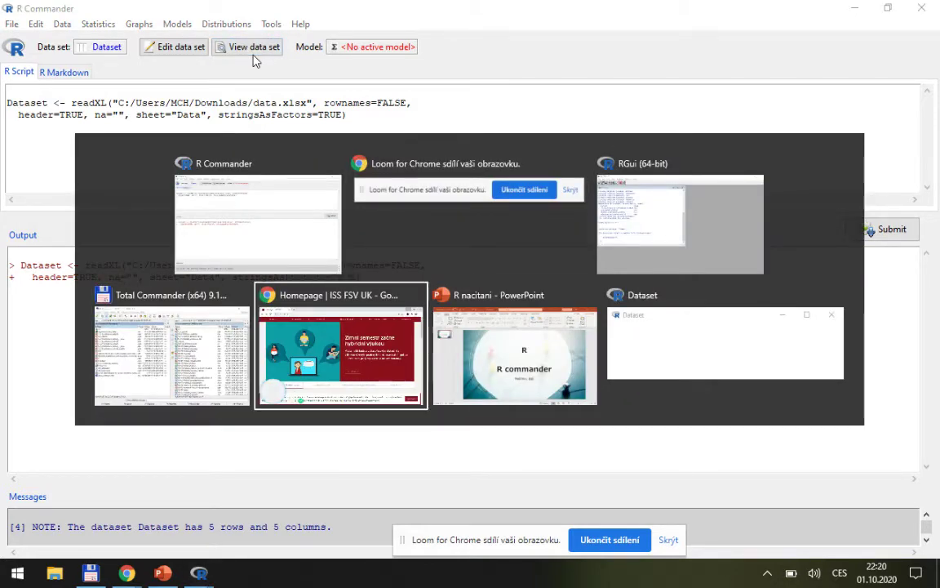
key(alt+Tab)
key(alt+Tab)
click(255, 57)
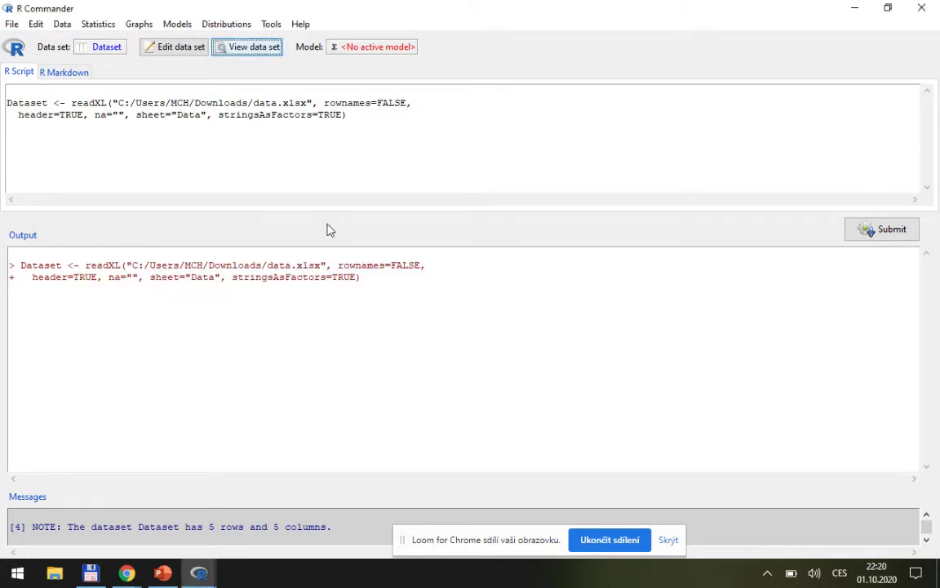
Step: Bring the Dataset viewer window to the front
key(alt+Tab)
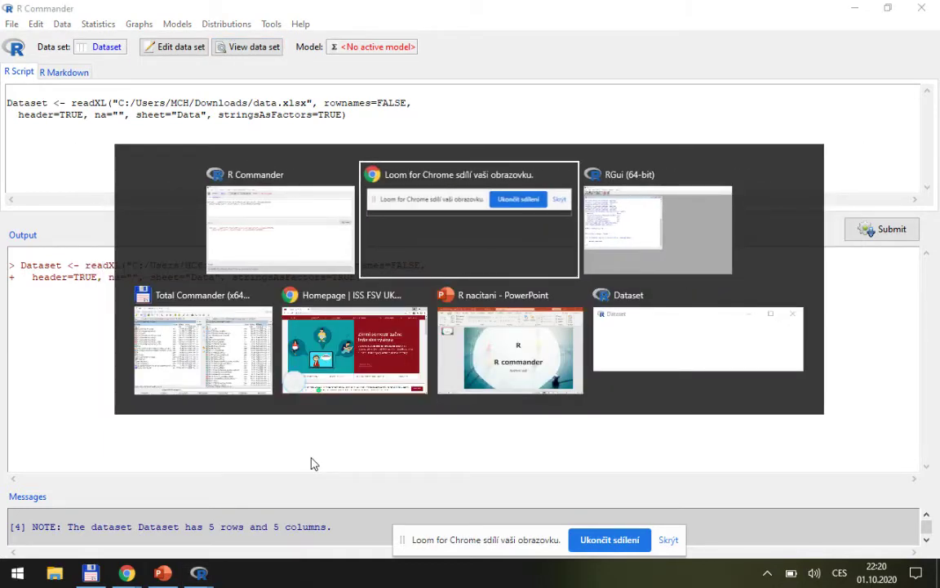
key(alt+Tab)
key(alt+Tab)
key(alt+Tab)
key(alt+Tab)
key(alt+Tab)
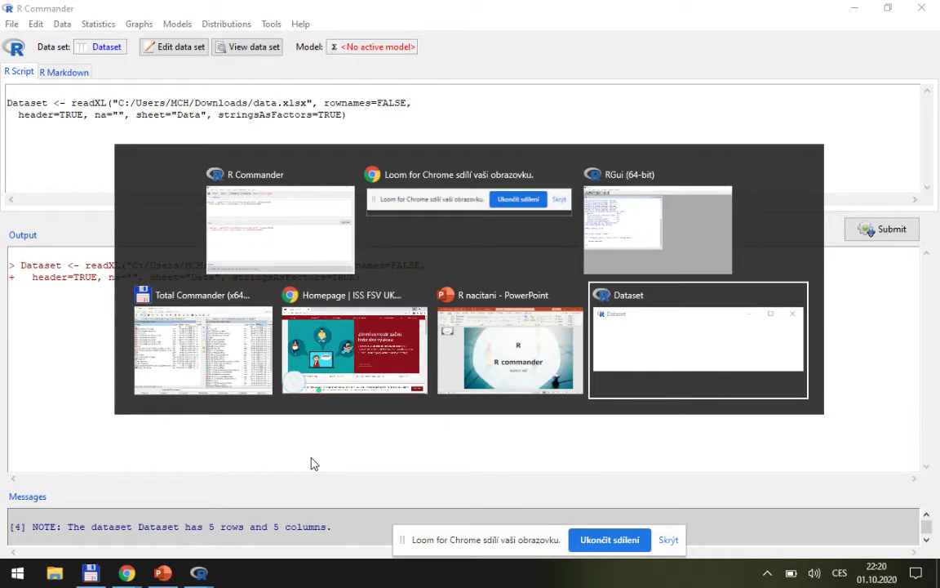
key(Tab)
key(Tab)
key(Tab)
key(Tab)
key(Tab)
key(Tab)
key(Tab)
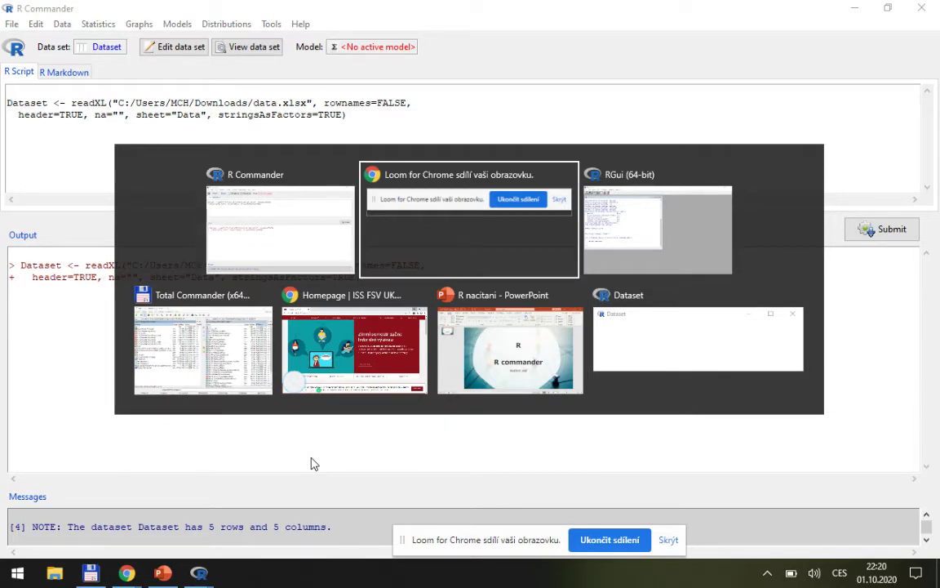
key(Tab)
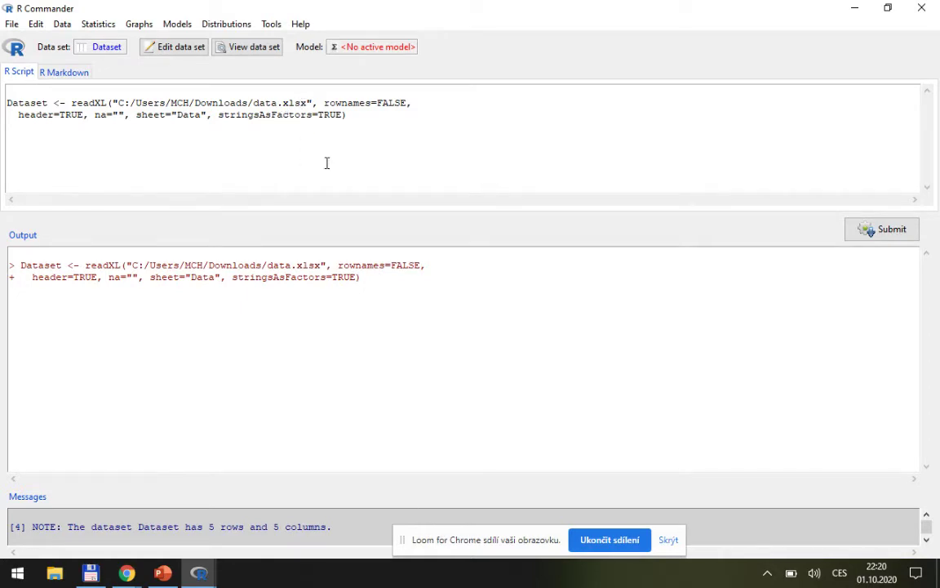
mouse_move(198, 573)
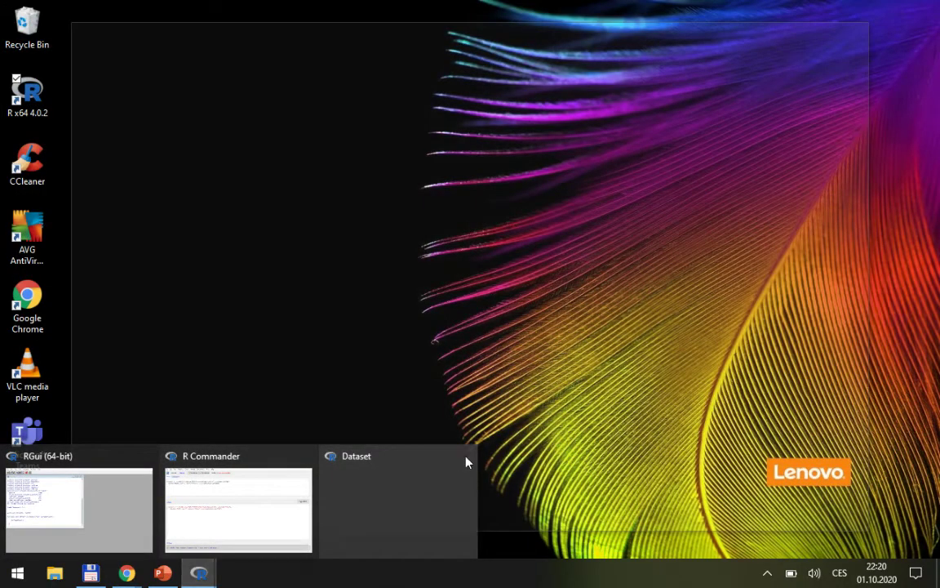
click(465, 456)
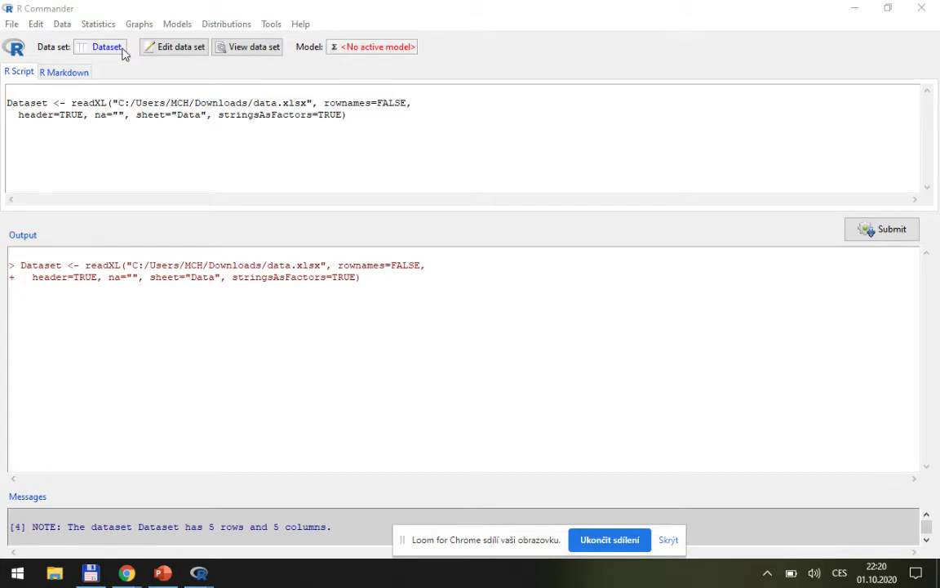
click(100, 23)
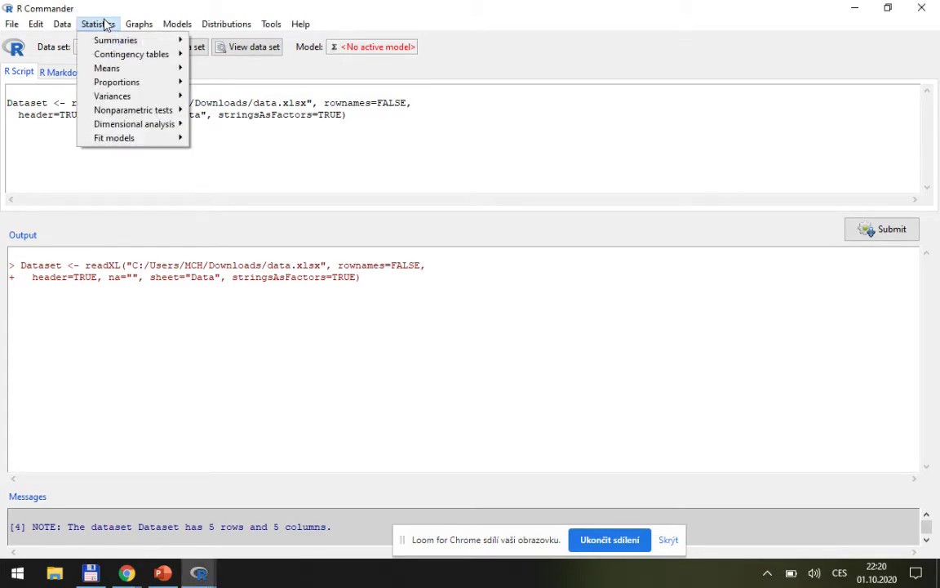
mouse_move(138, 27)
click(114, 25)
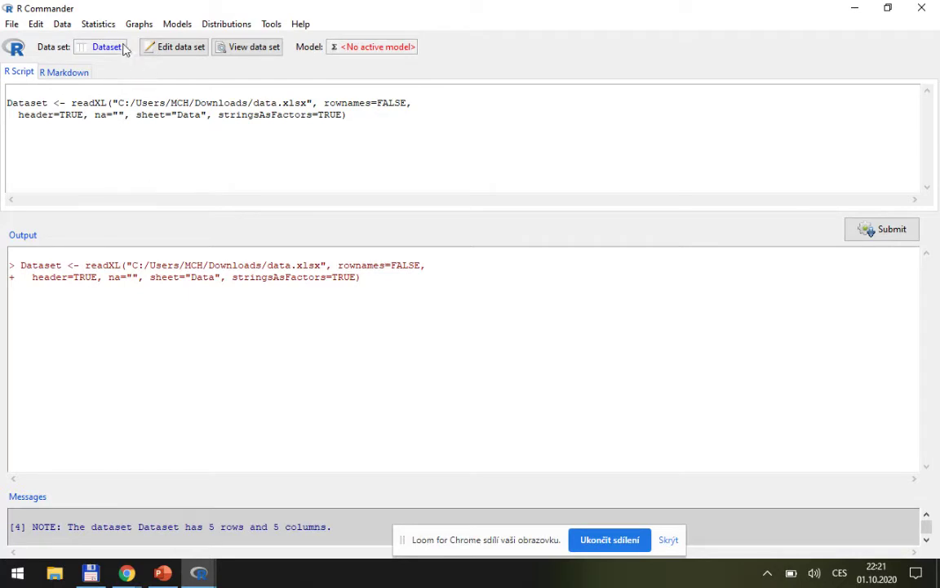
Step: Review the import options for data from a text file, clipboard or URL, and cancel the import
click(63, 25)
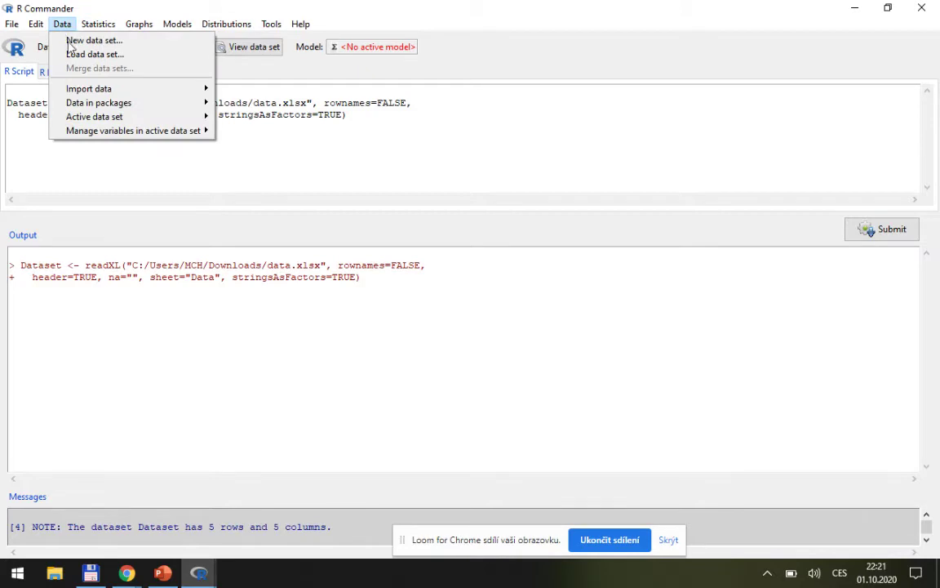
mouse_move(122, 88)
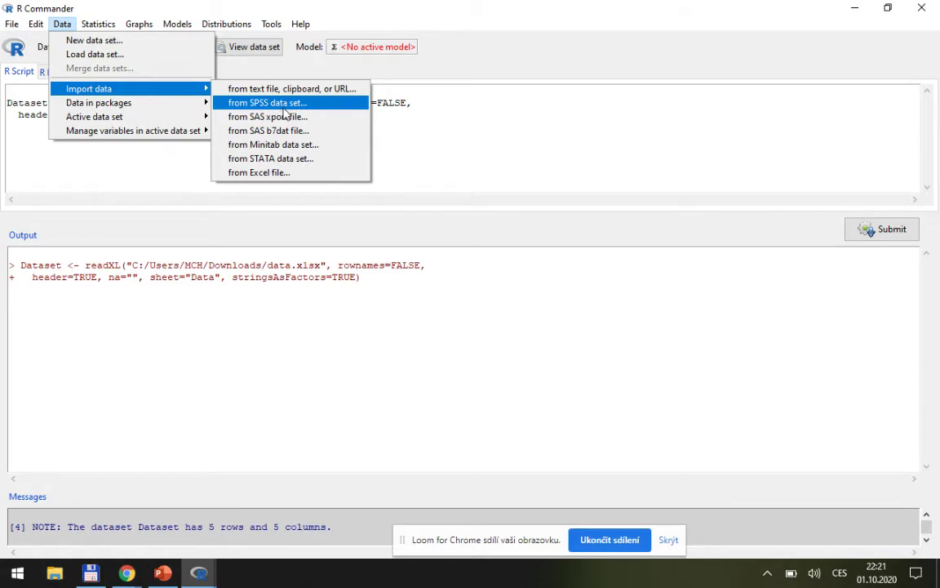
click(270, 89)
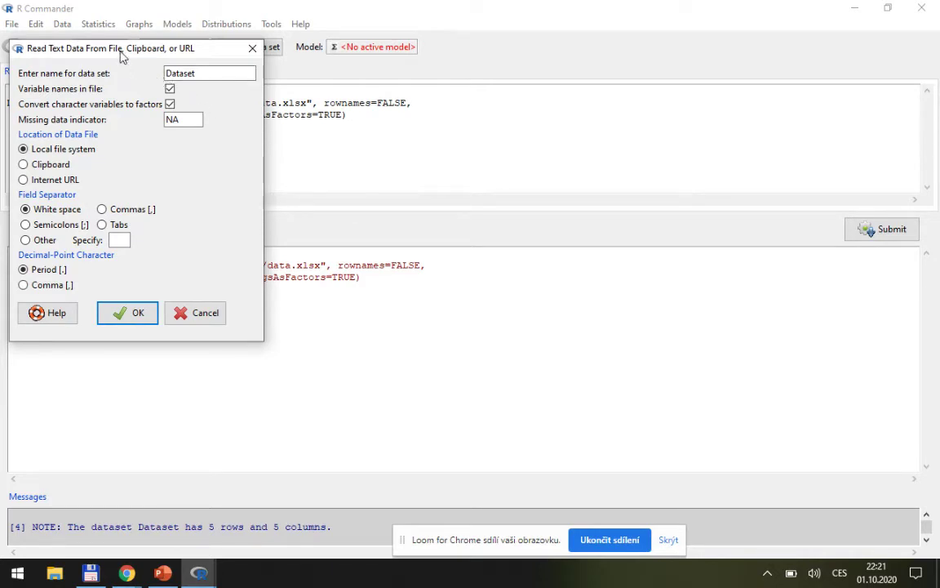
click(174, 317)
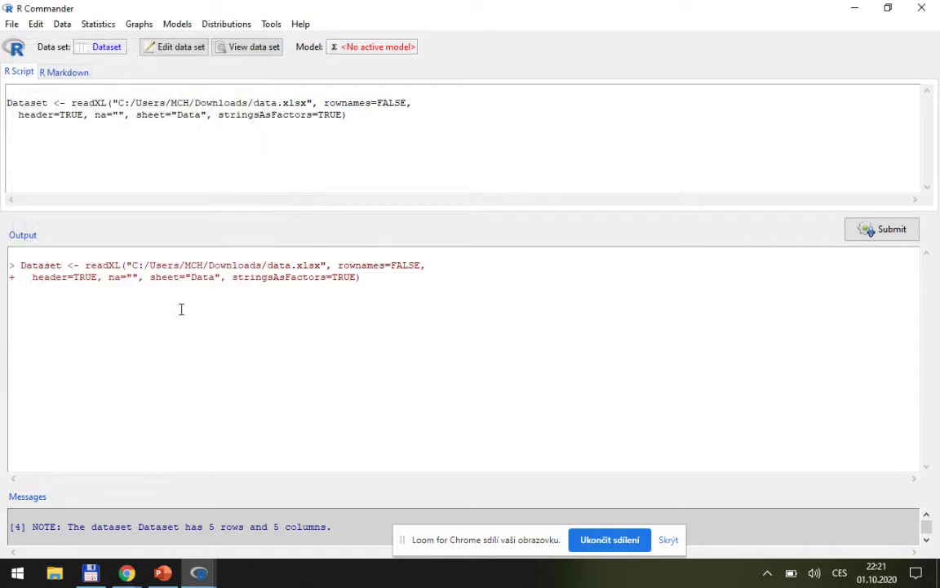
Step: Start an SPSS data set import named Dataset1, keeping the conversion of character variables to factors
click(104, 24)
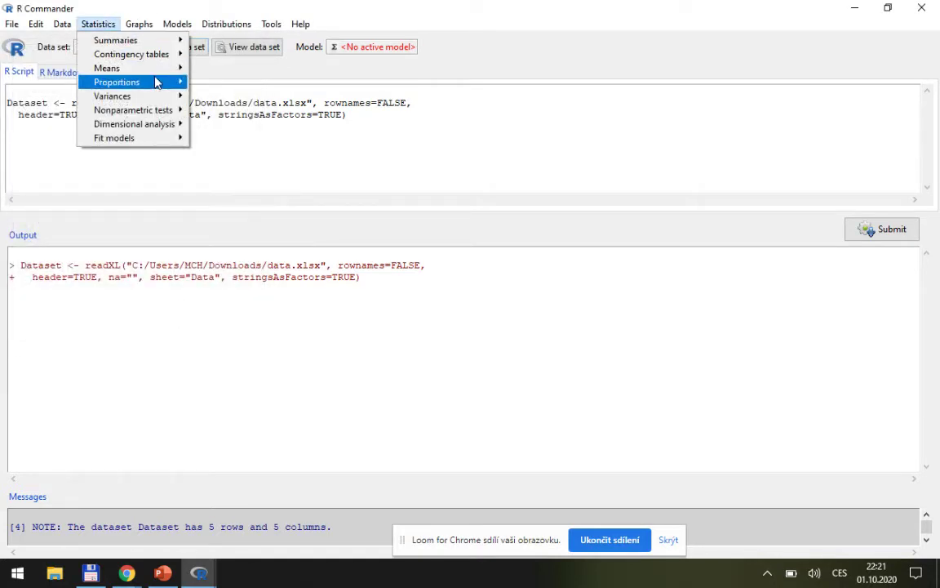
mouse_move(63, 24)
mouse_move(127, 88)
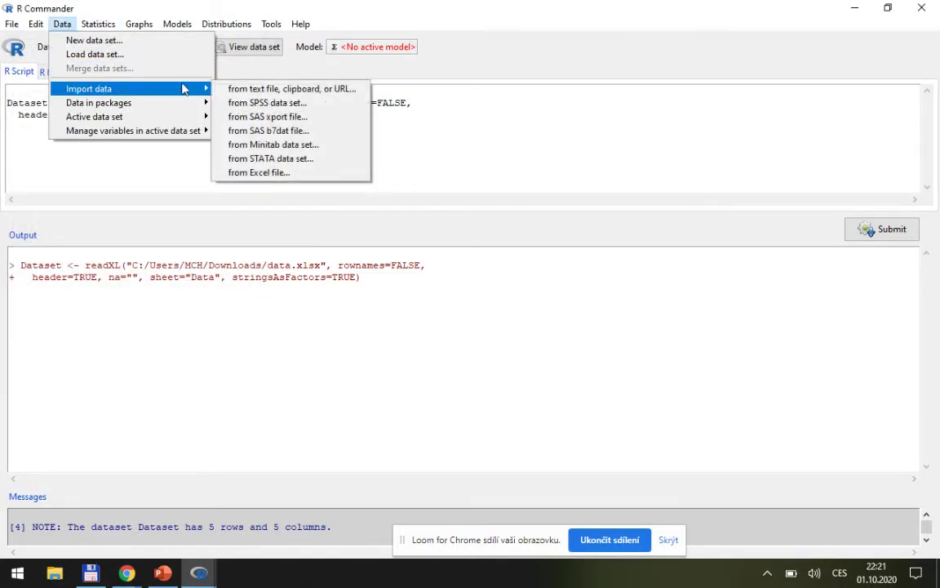
click(250, 103)
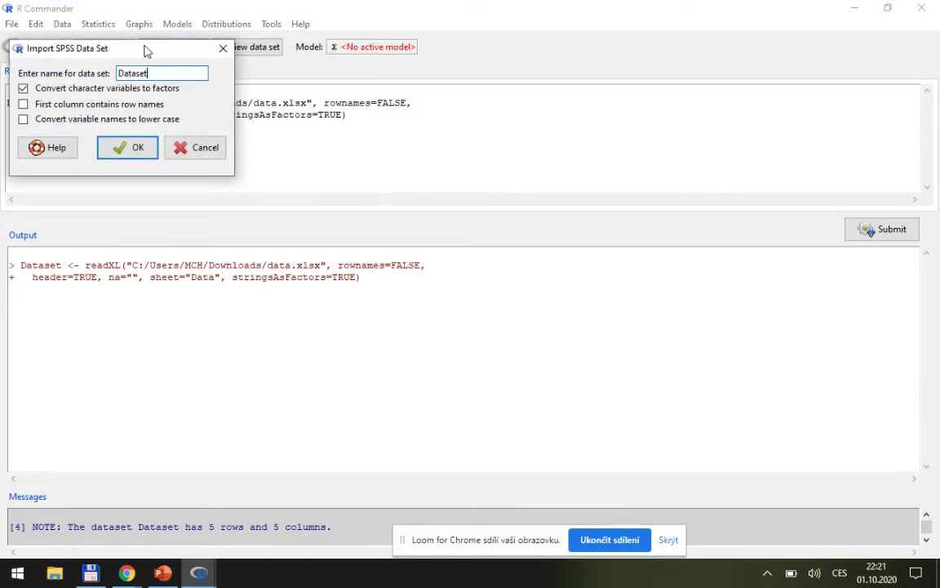
drag(147, 50, 257, 97)
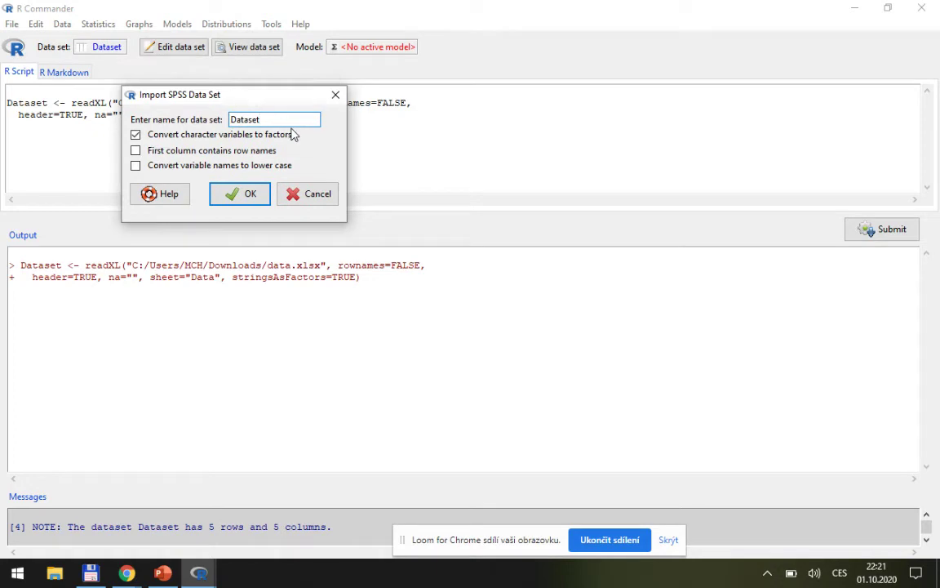
text(1)
click(236, 197)
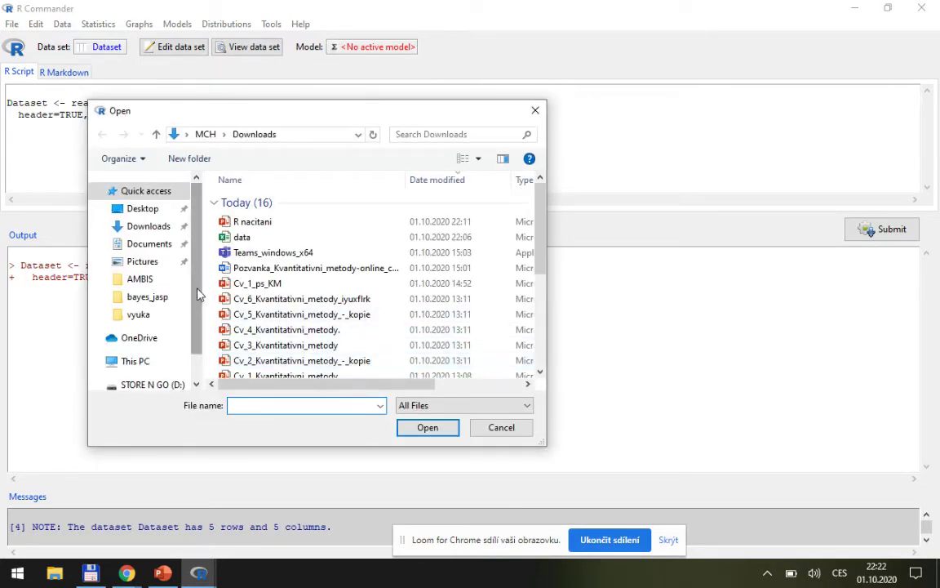
Step: Import the SPSS file EVS99-cast from the UTB/seminarR folder on the STORE N GO (D:) drive
drag(197, 294, 195, 374)
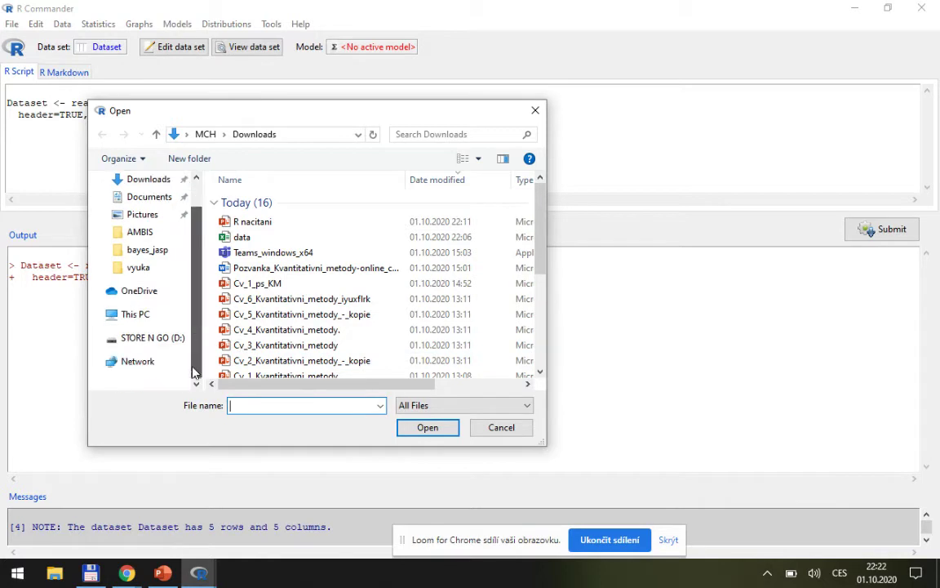
click(150, 338)
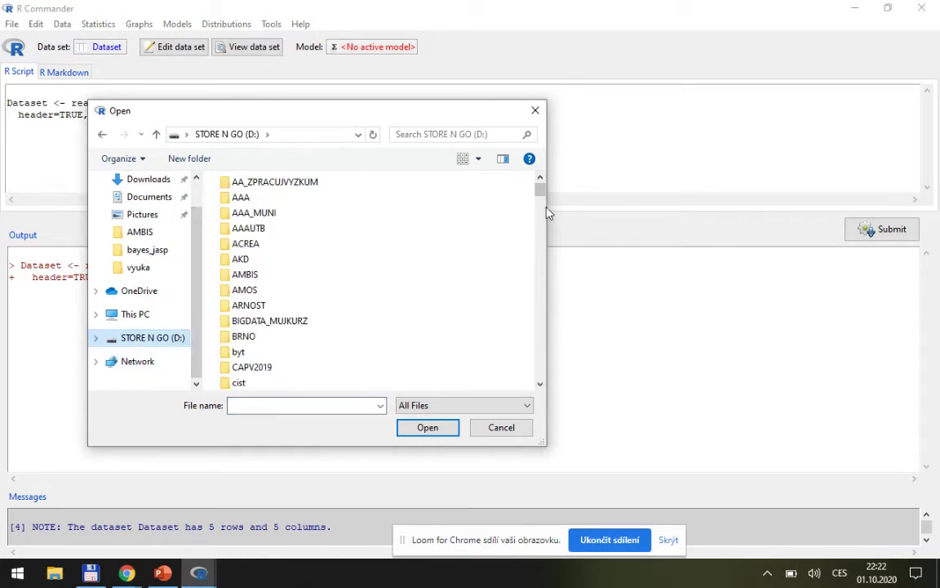
drag(544, 201, 541, 232)
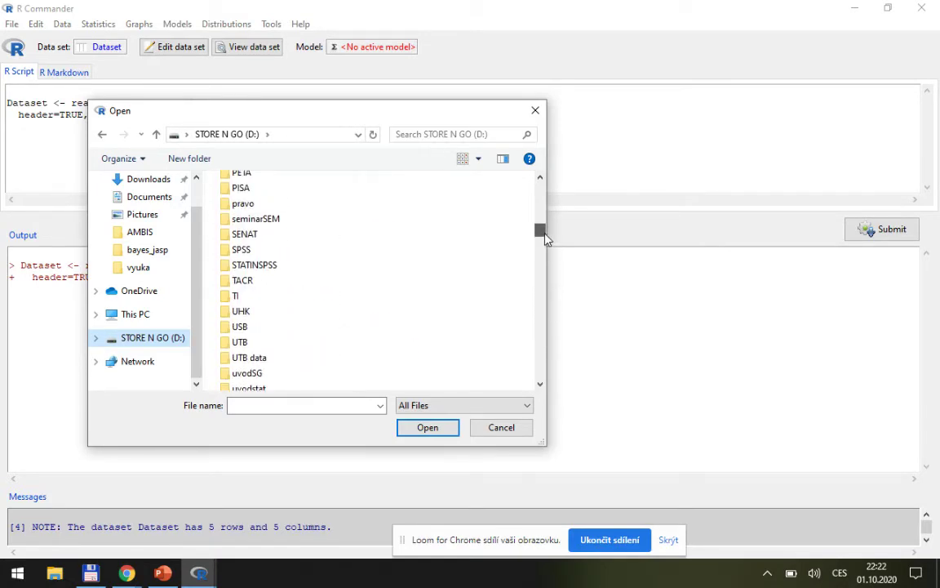
double_click(291, 347)
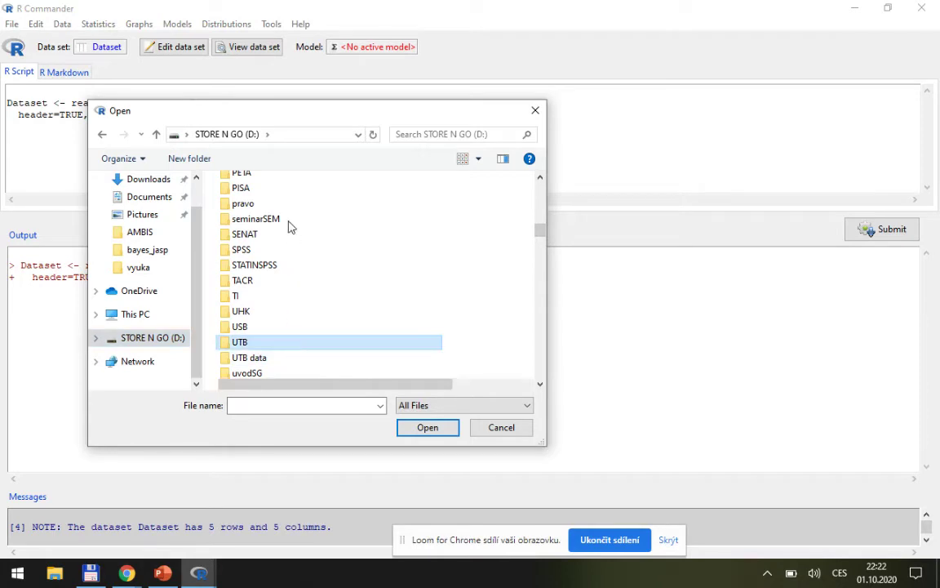
double_click(278, 248)
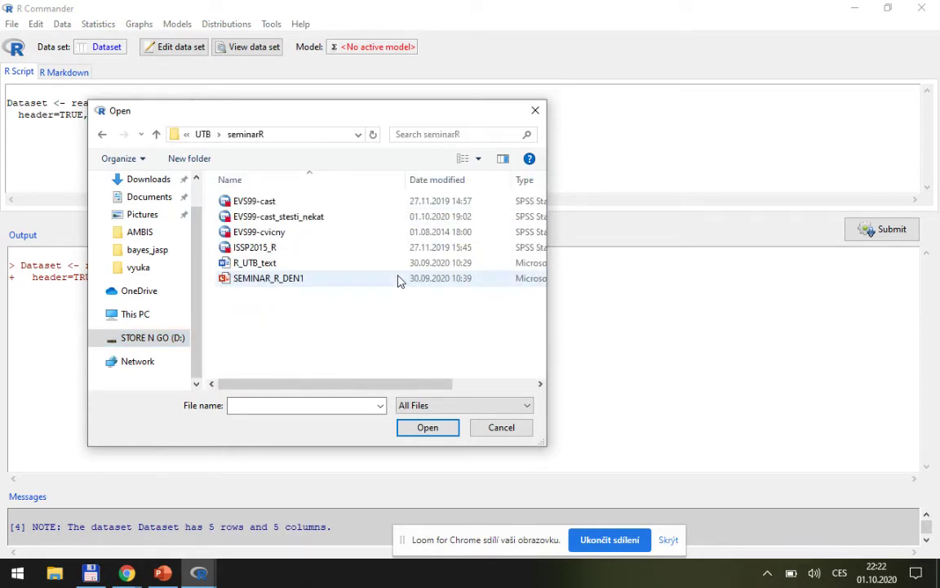
click(264, 205)
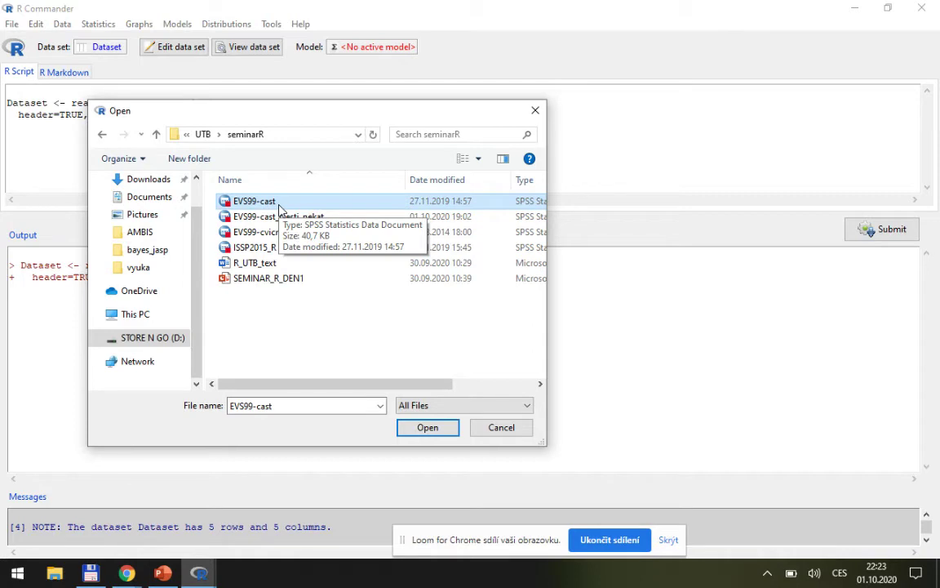
click(425, 430)
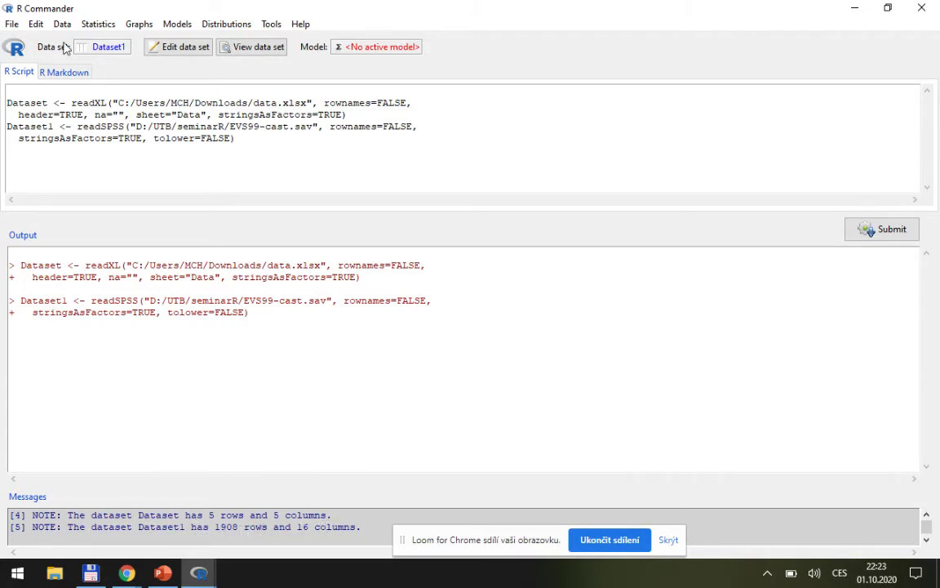
Step: Choose Dataset1 as the active data set from the loaded data sets
click(121, 51)
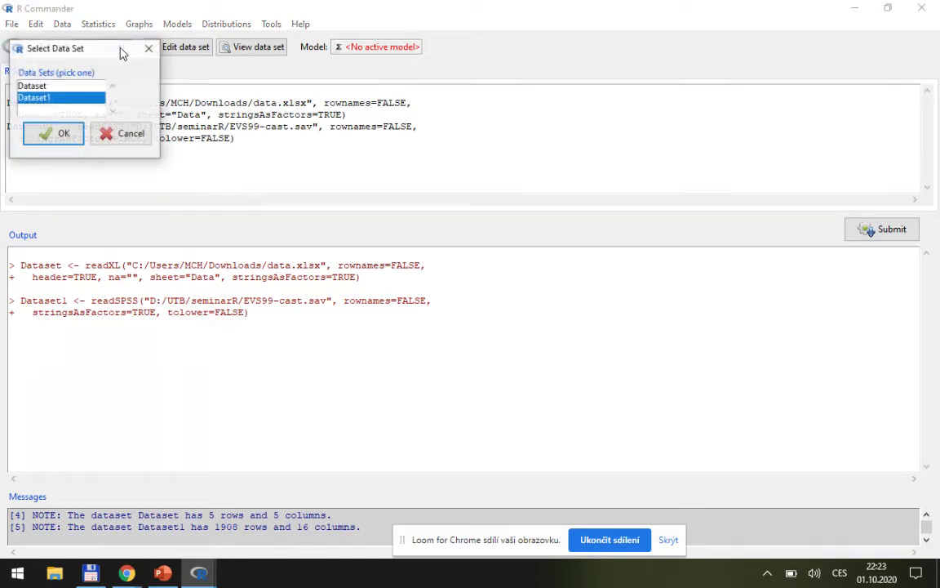
click(46, 86)
click(37, 97)
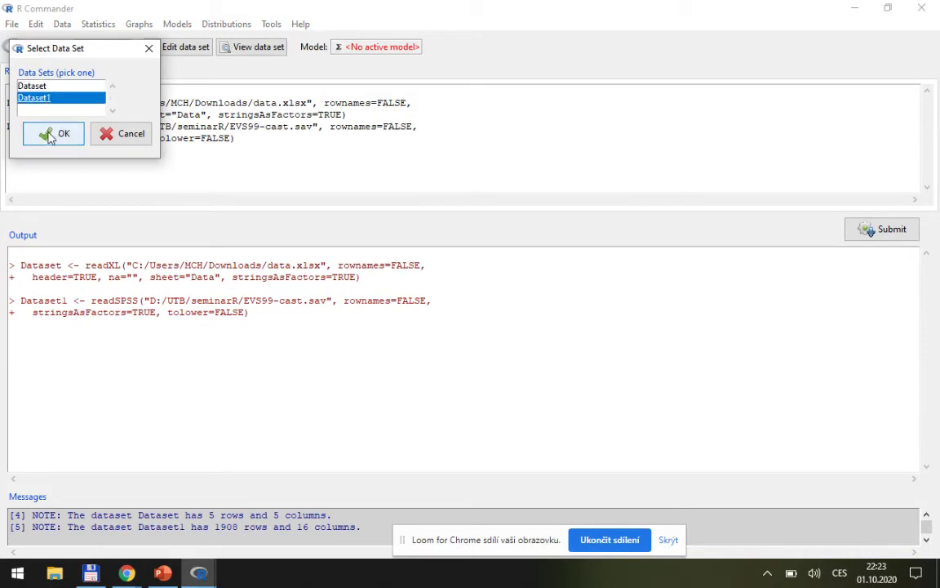
click(47, 133)
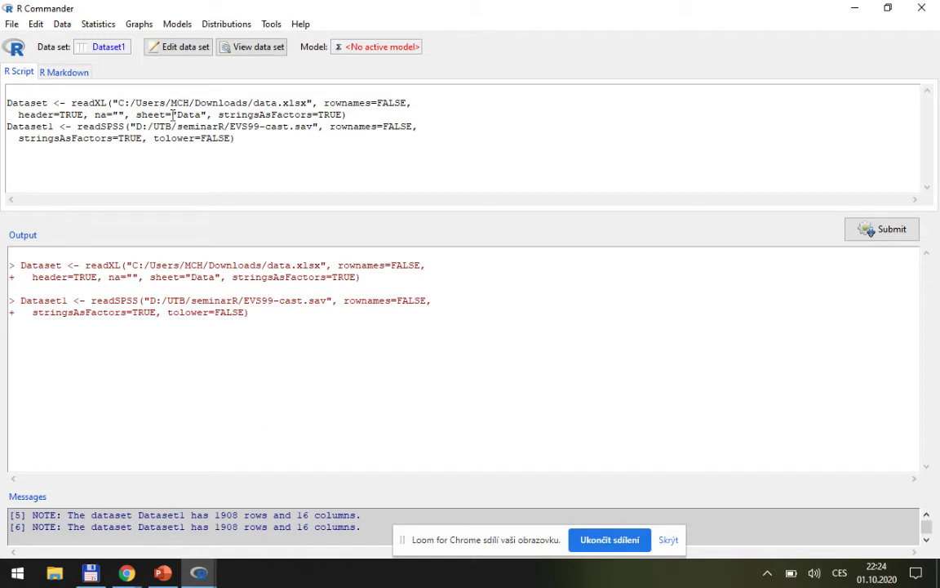
Step: Show the summary statistics options available for the active data set
click(101, 28)
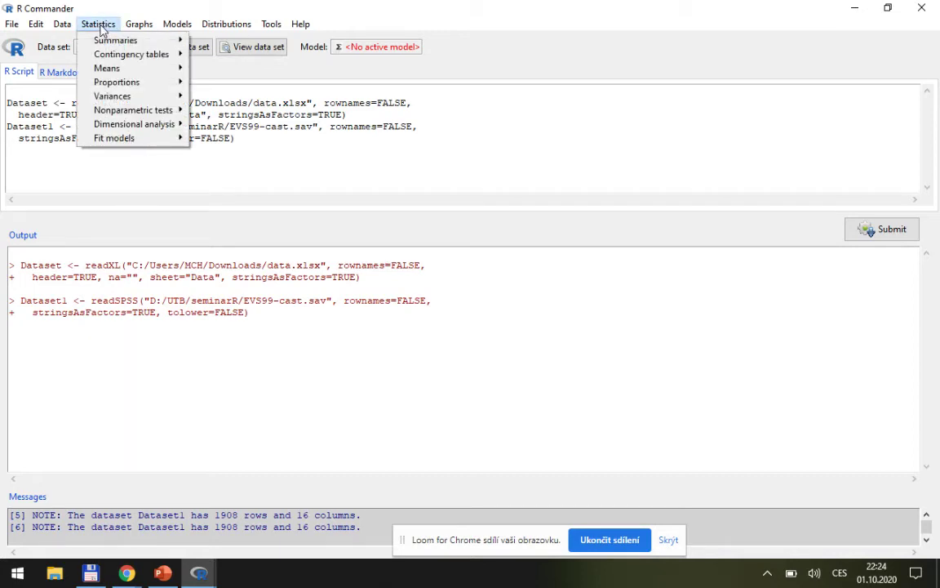
mouse_move(104, 44)
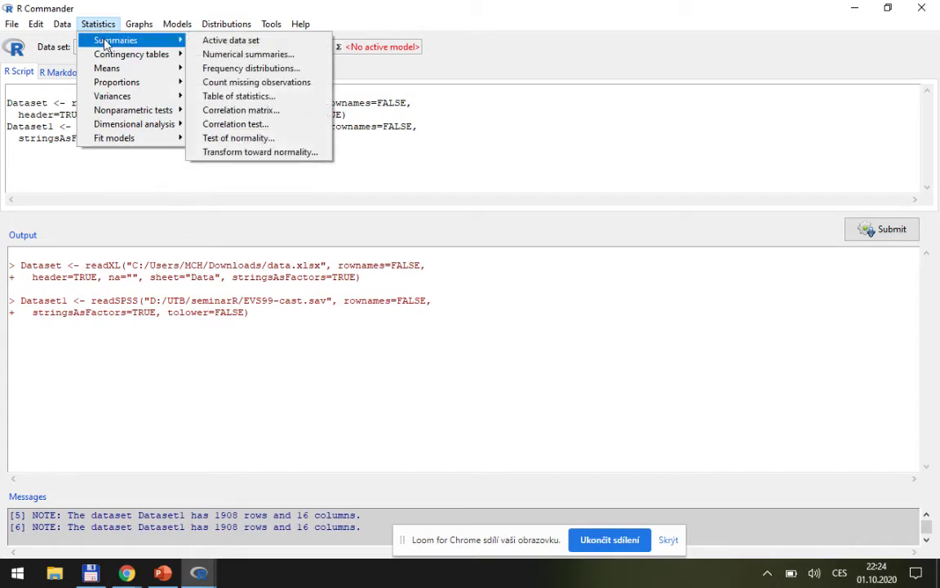